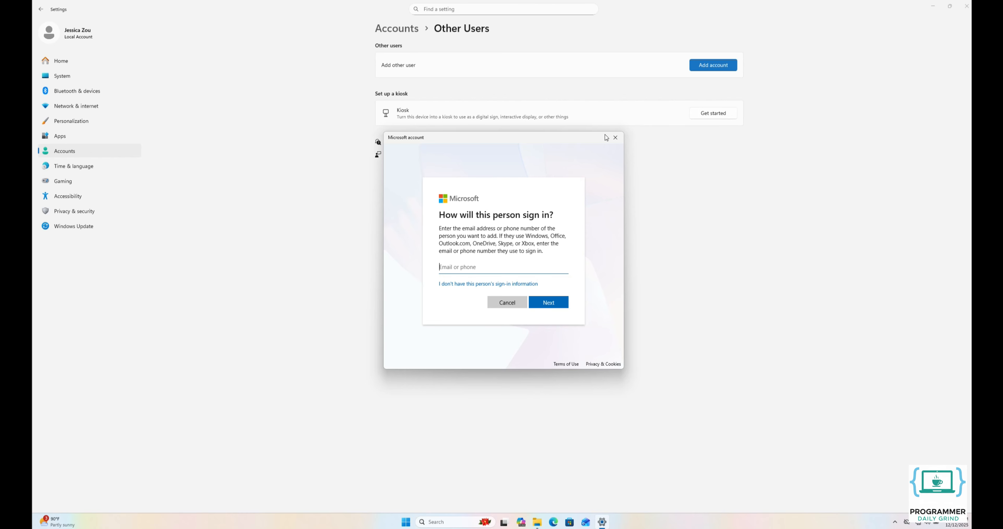
- Indicate there is no sign-in information and choose to add a user without a Microsoft account
left_click(493, 284)
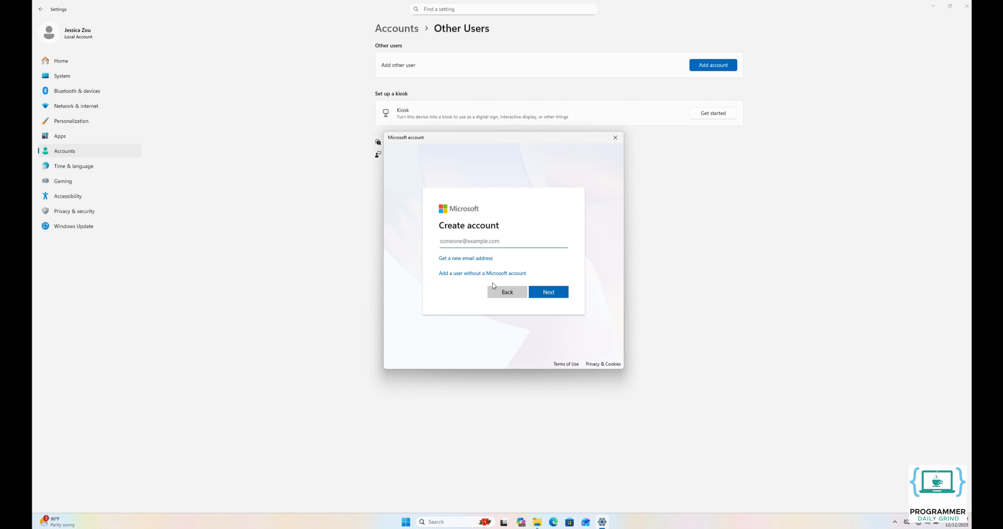
left_click(476, 277)
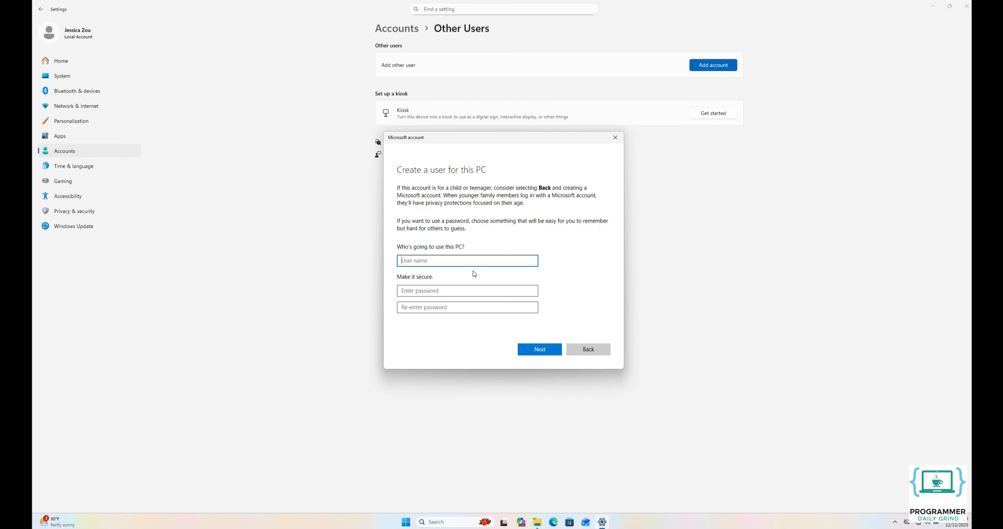
- Enter the new local user's name and type the account password twice
type("jenny")
left_click(456, 288)
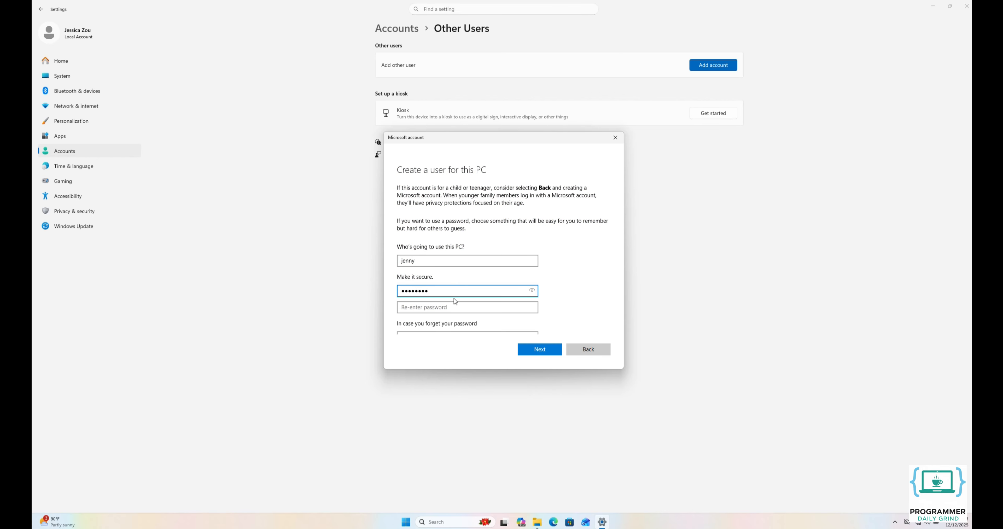
left_click(452, 306)
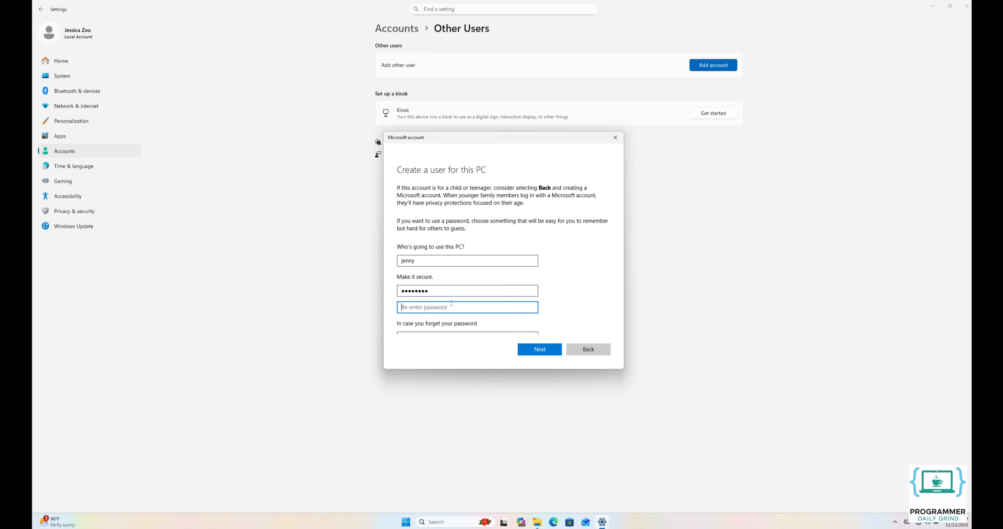
scroll(606, 320, "down", 5)
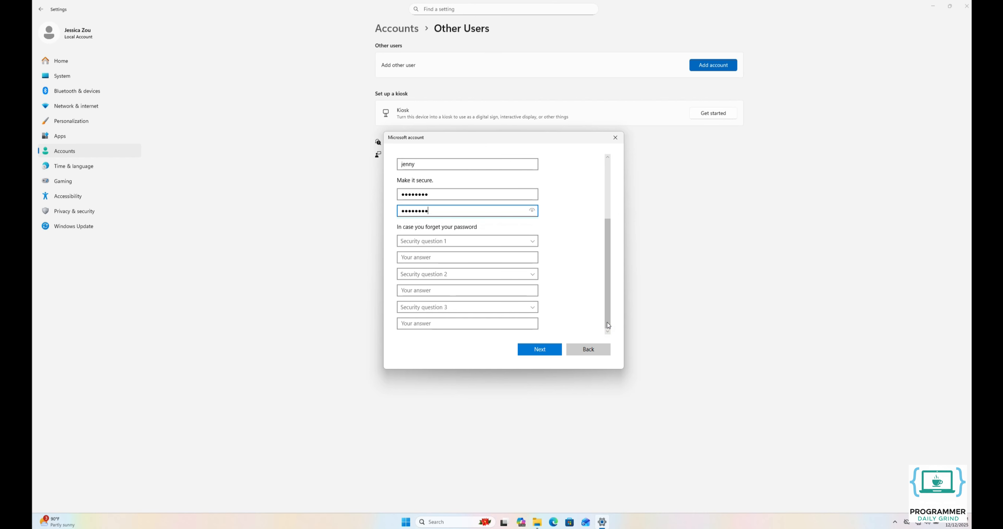
- Answer the first-pet, city-of-birth and childhood-nickname security questions and finish creating the account
left_click(467, 243)
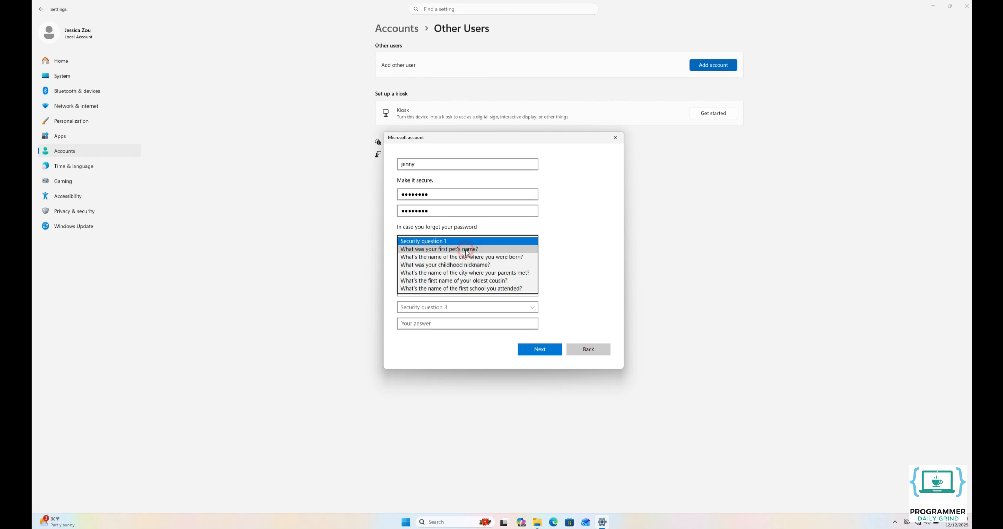
left_click(467, 249)
left_click(461, 260)
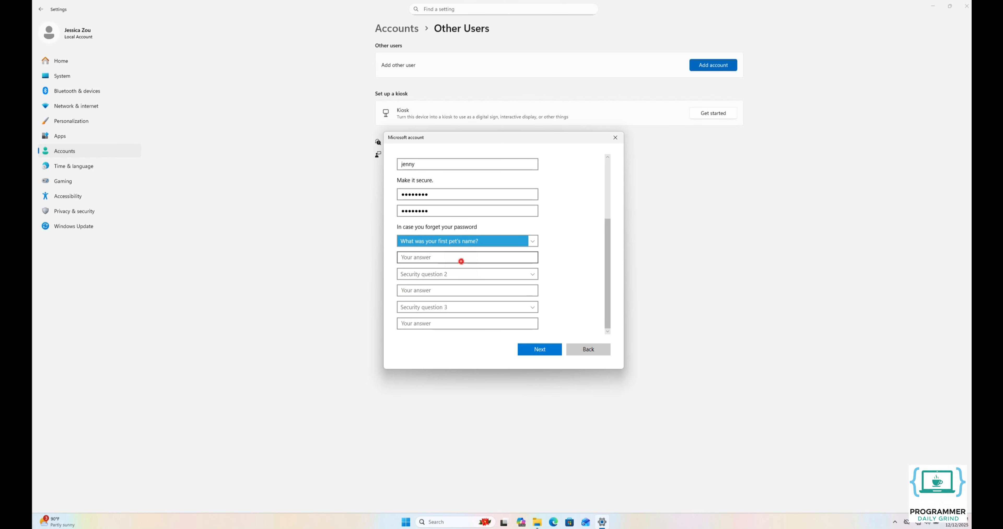
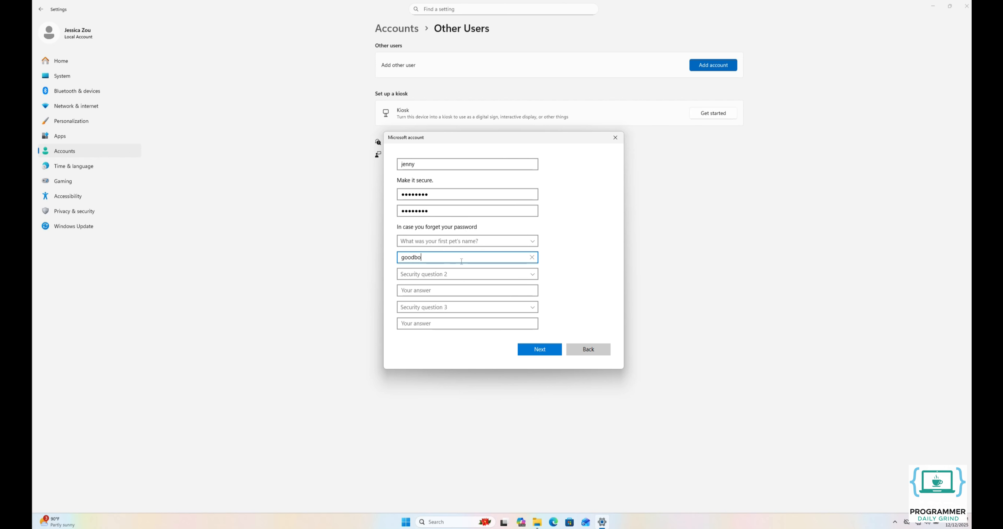
left_click(455, 274)
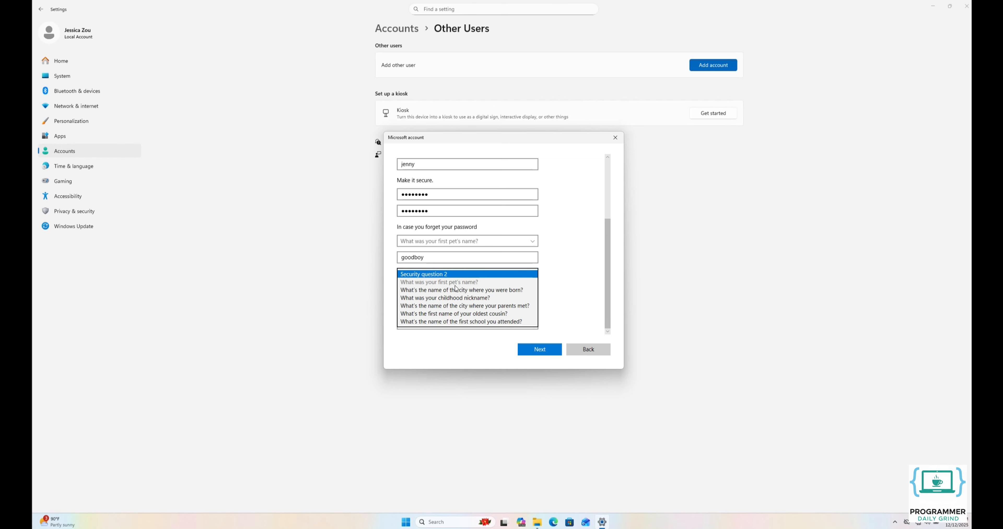
left_click(456, 291)
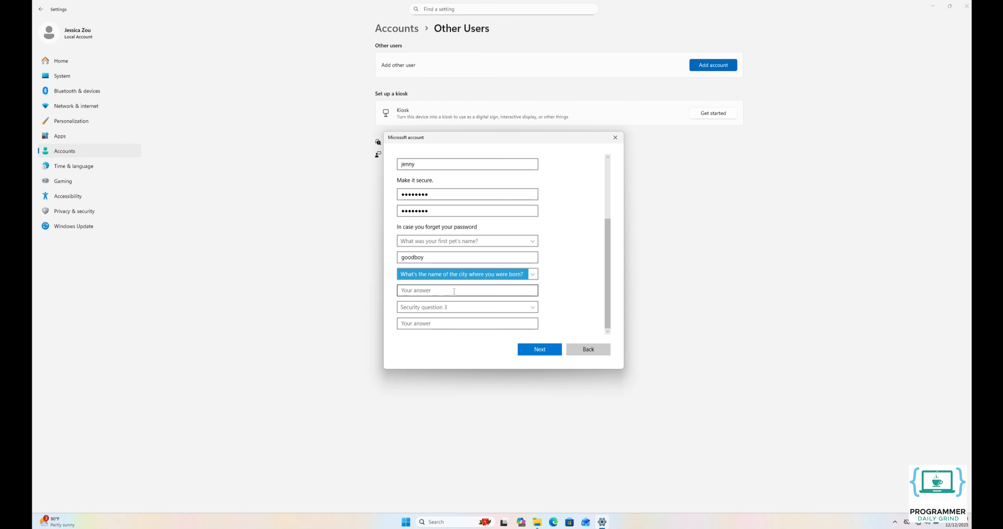
left_click(454, 291)
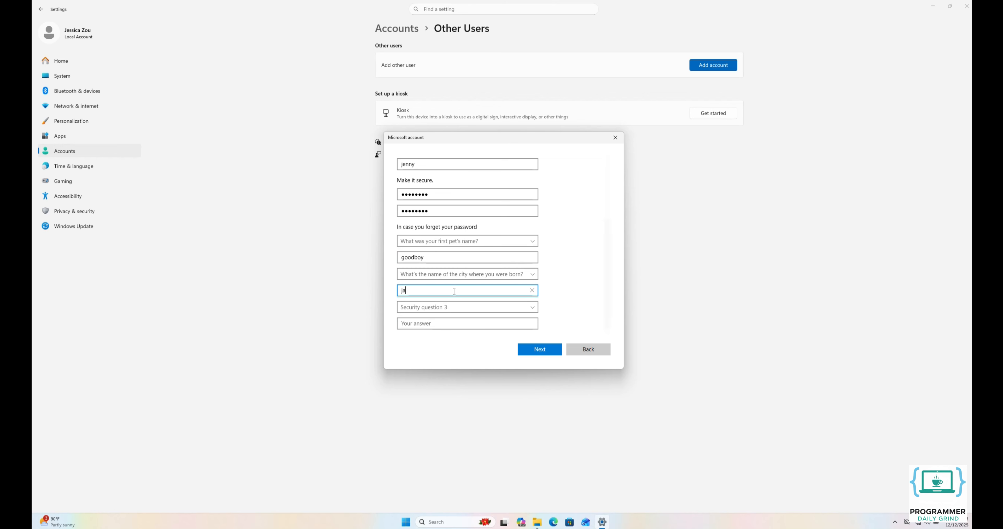
left_click(446, 308)
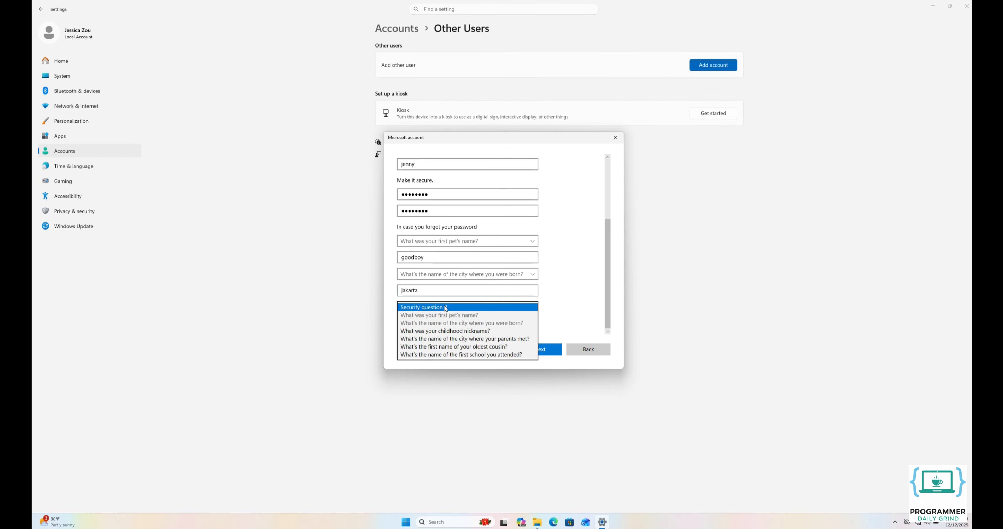
left_click(451, 331)
left_click(454, 324)
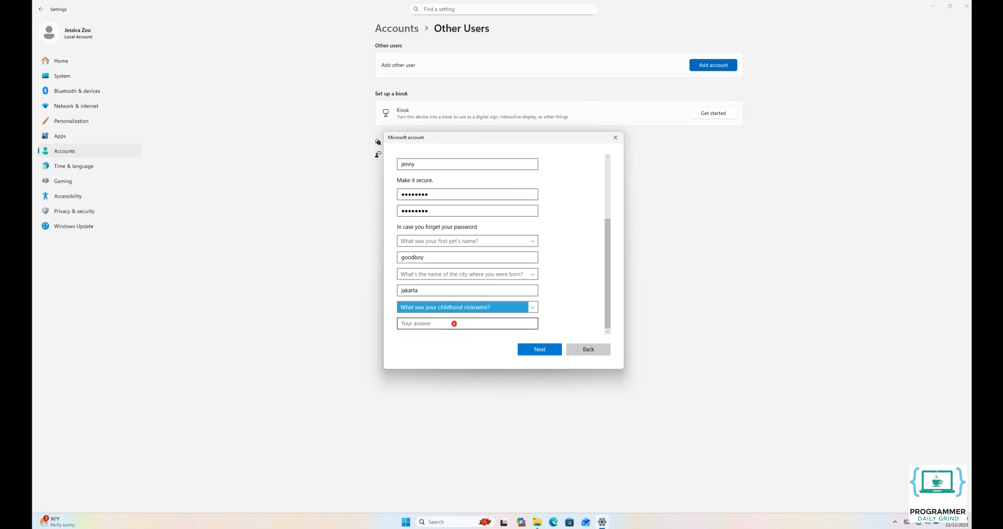
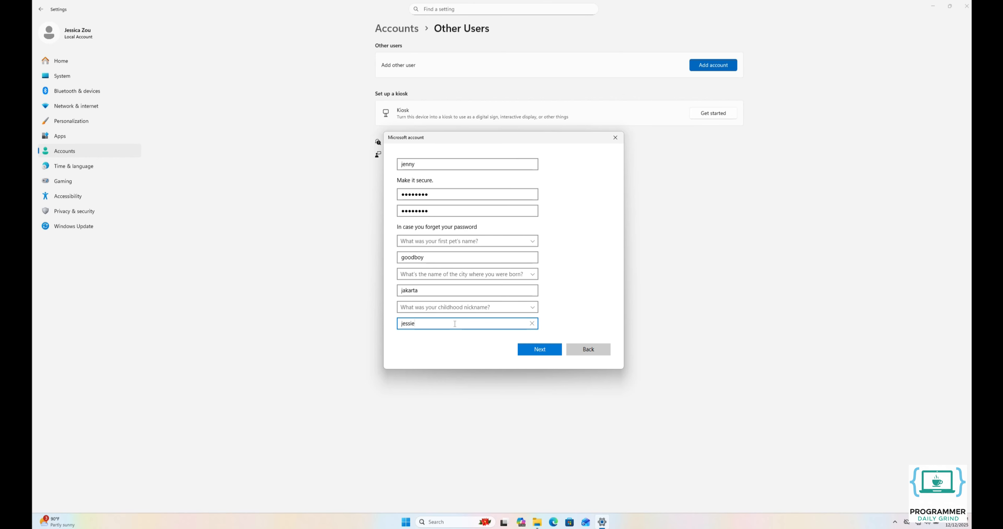
left_click(540, 351)
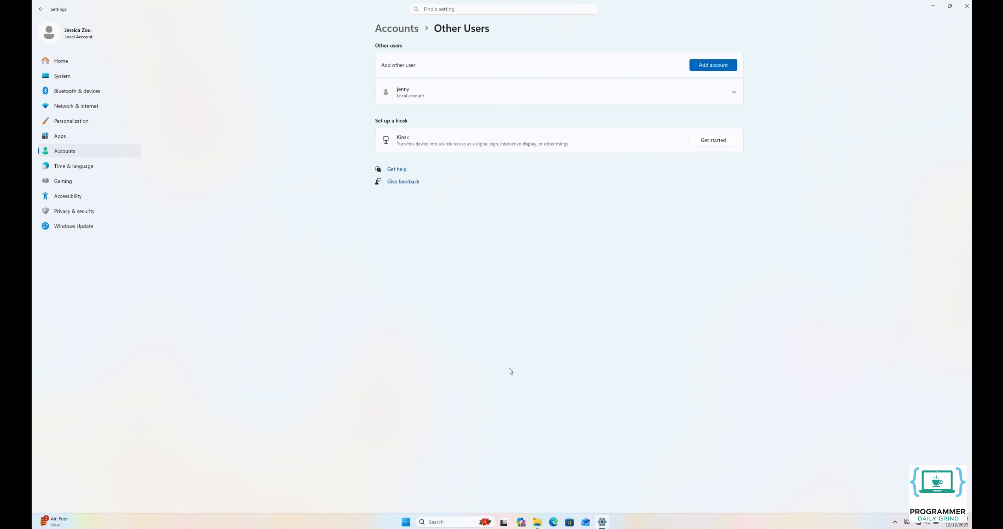
- Launch Windows Defender Firewall with Advanced Security from Start search, maximize it, and show Inbound Rules
left_click(406, 522)
type("windo")
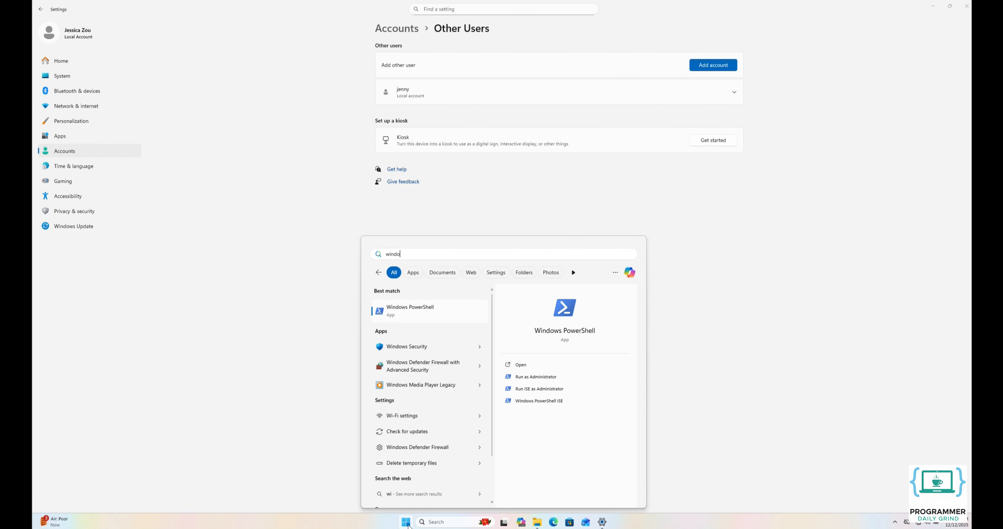
type("ws defender firewall with advanced security")
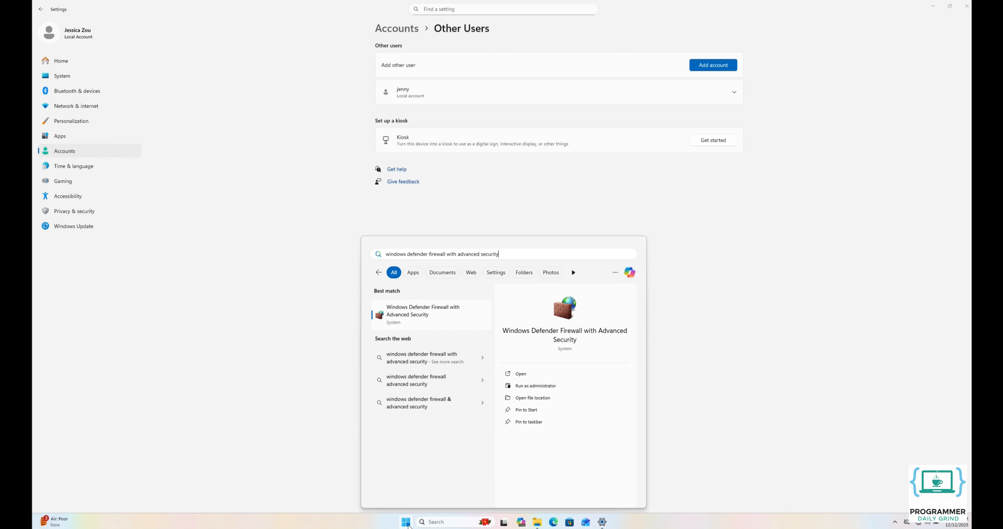
key("Return")
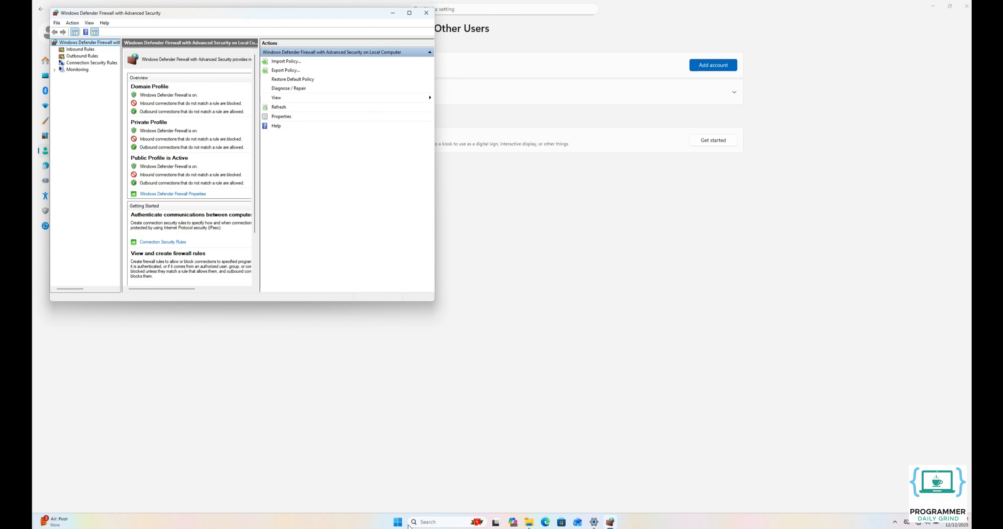
left_click(414, 18)
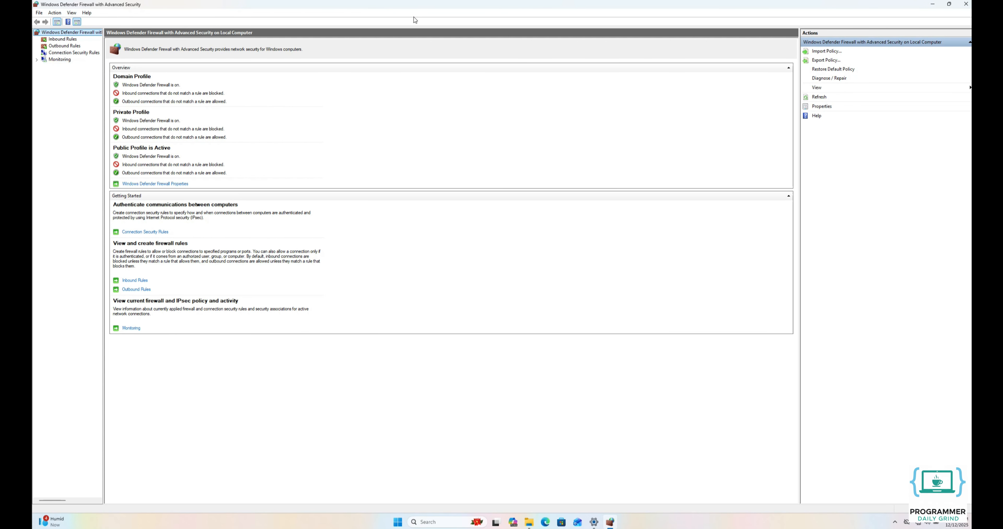
left_click(67, 40)
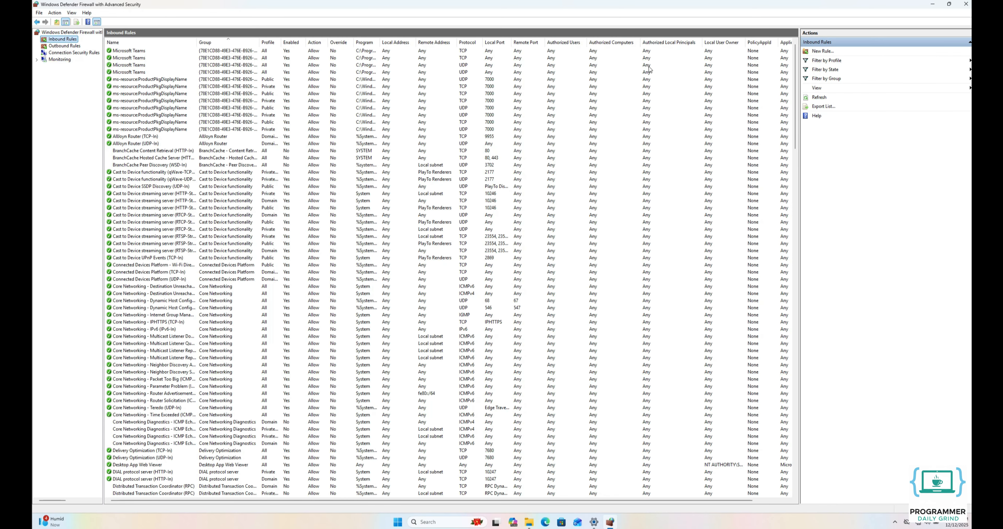
- Start a New Inbound Rule wizard, center it on screen, and choose the Port rule type
left_click(816, 55)
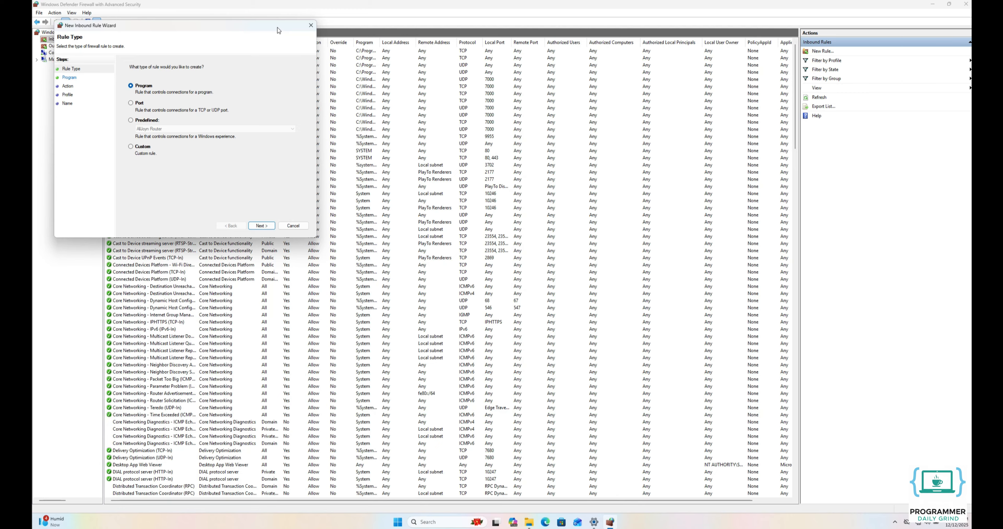
left_click_drag(277, 27, 596, 102)
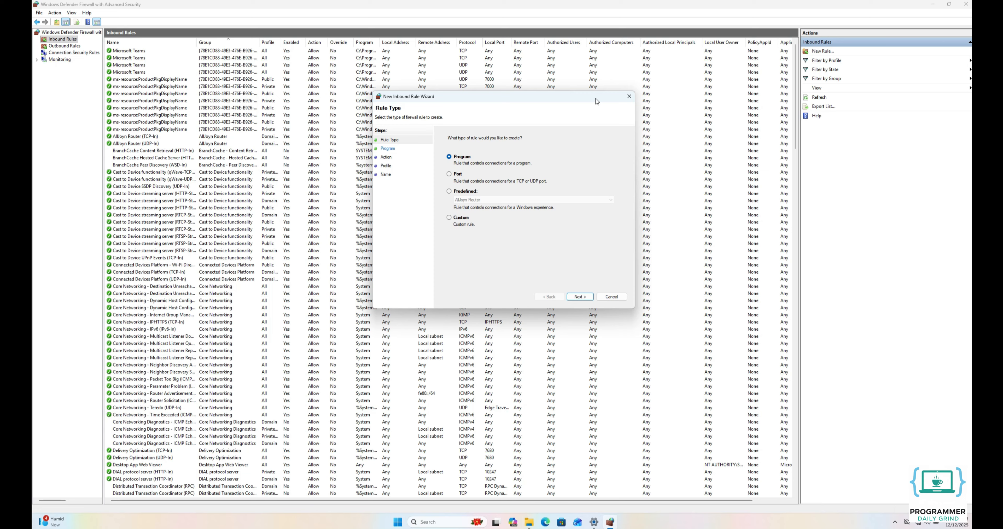
left_click(462, 175)
- Advance past the Protocol and Ports page with TCP local port 445 to the Action page
left_click(579, 296)
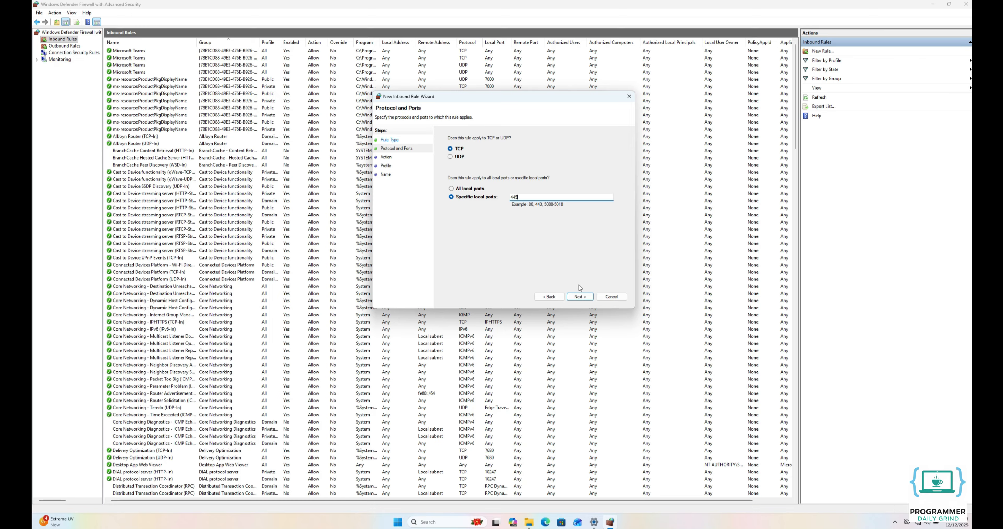
left_click(581, 297)
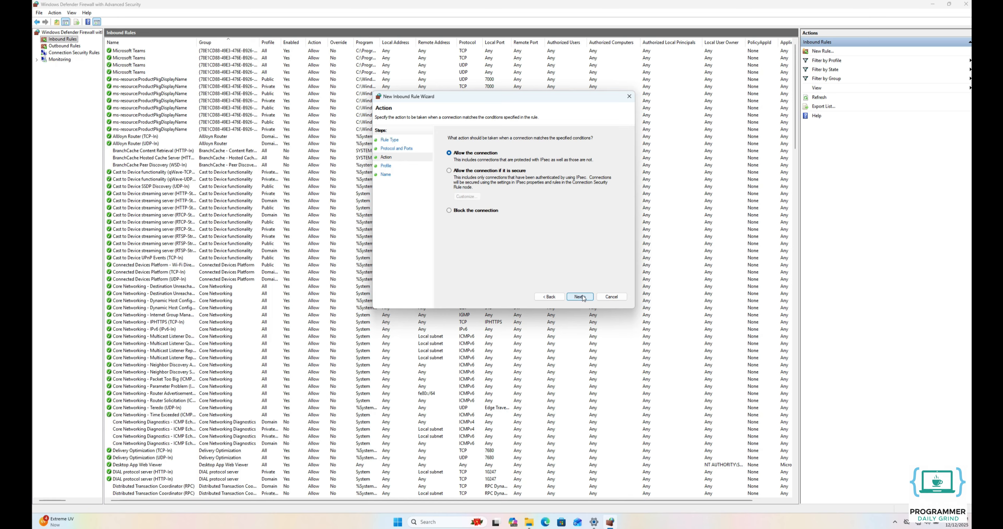
- Choose Block the connection and keep the Domain, Private and Public profiles applied
left_click(481, 211)
left_click(578, 297)
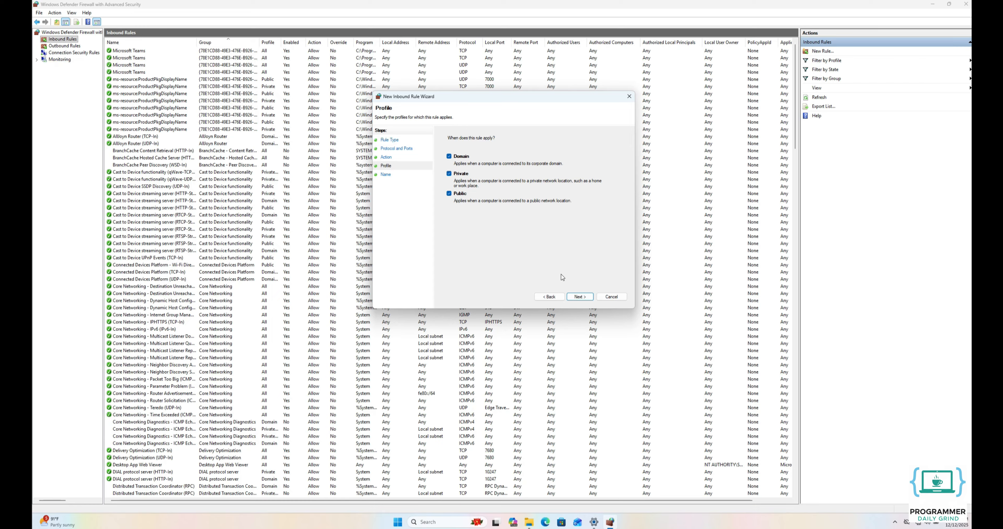
left_click(579, 296)
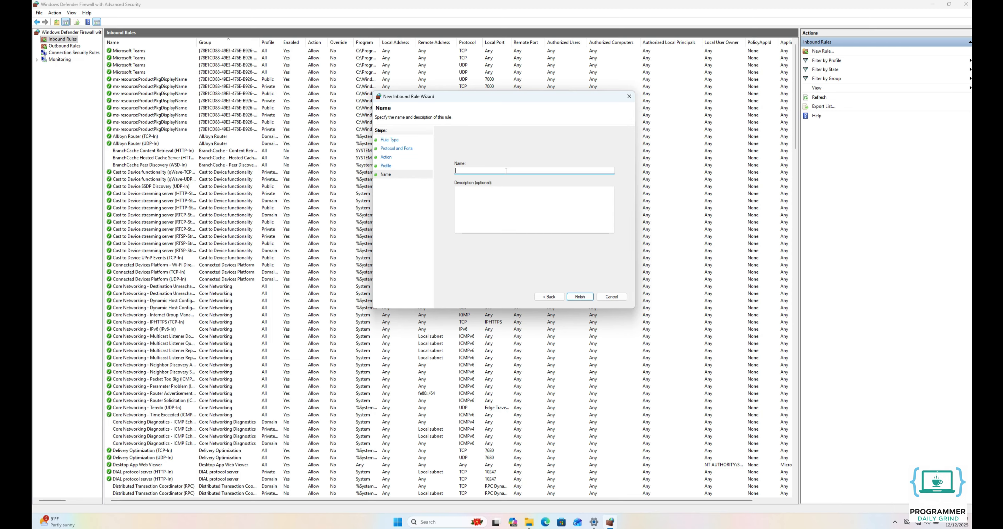
- Name the rule 'Block SMB Server Traffic on Ethernet Only' and finish the wizard
type("ock SMB Server Traffic on Ethernet Only")
left_click(579, 297)
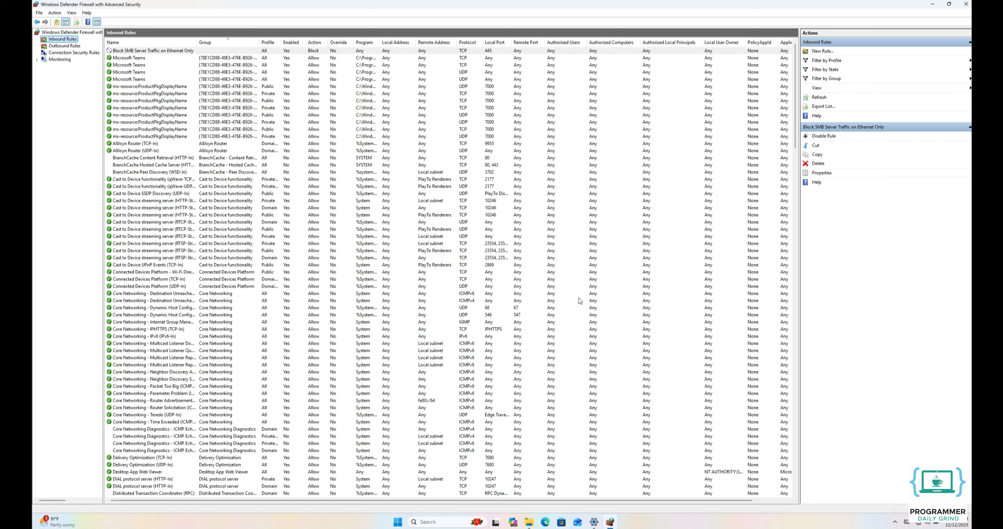
- In the Block SMB rule's Advanced properties, limit interface types to Local area network and apply
right_click(164, 54)
left_click(181, 97)
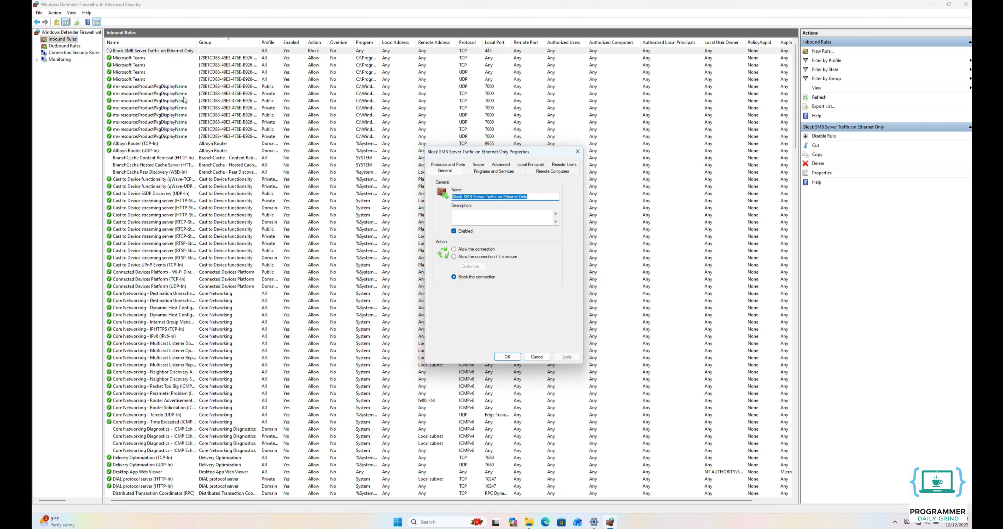
left_click(499, 165)
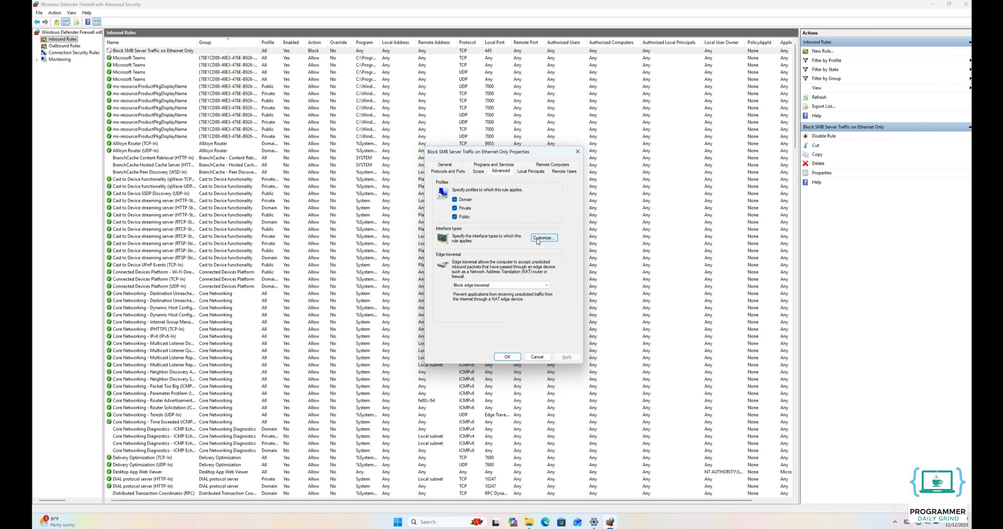
left_click(538, 240)
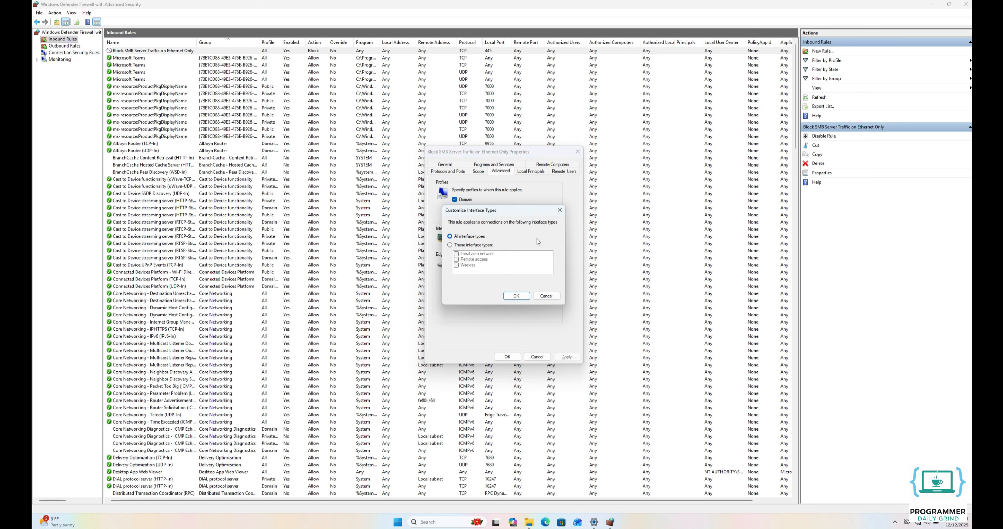
left_click(481, 249)
left_click(464, 256)
left_click(464, 255)
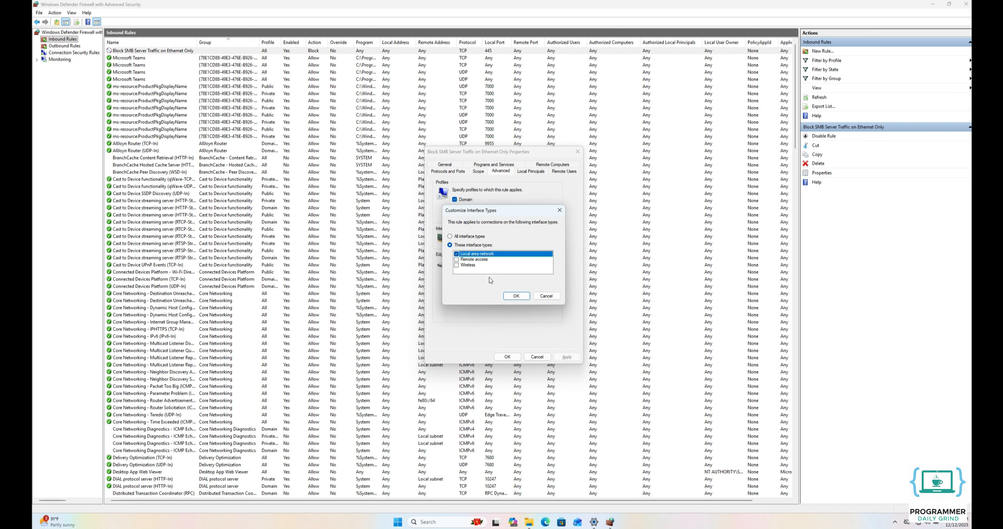
left_click(514, 295)
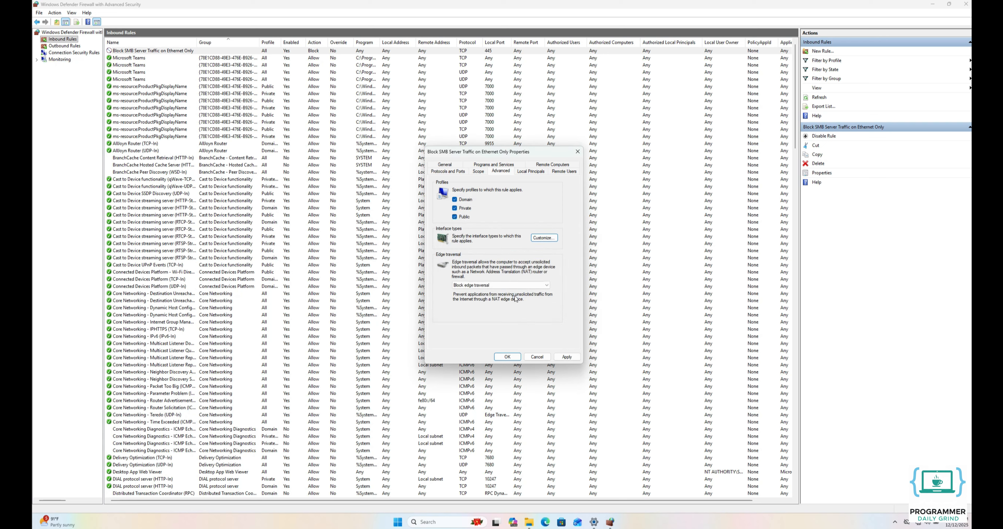
left_click(567, 357)
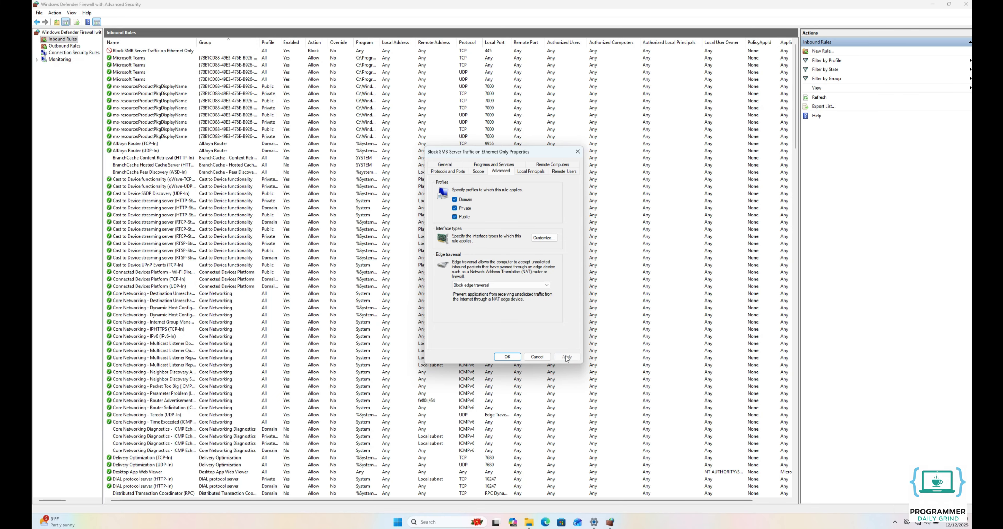
left_click(507, 357)
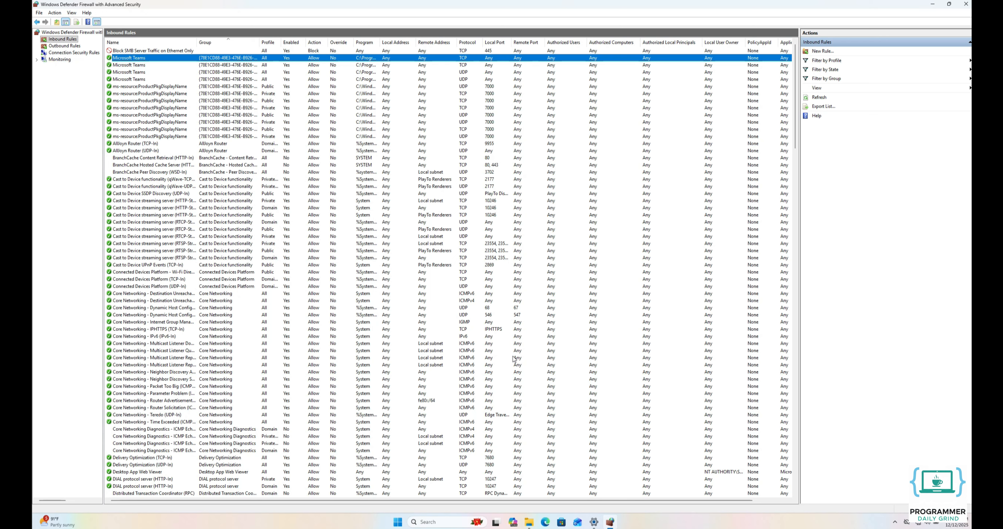
- Review the Wi-Fi and Ethernet network profiles under Network & internet, then return to Settings home
left_click(594, 522)
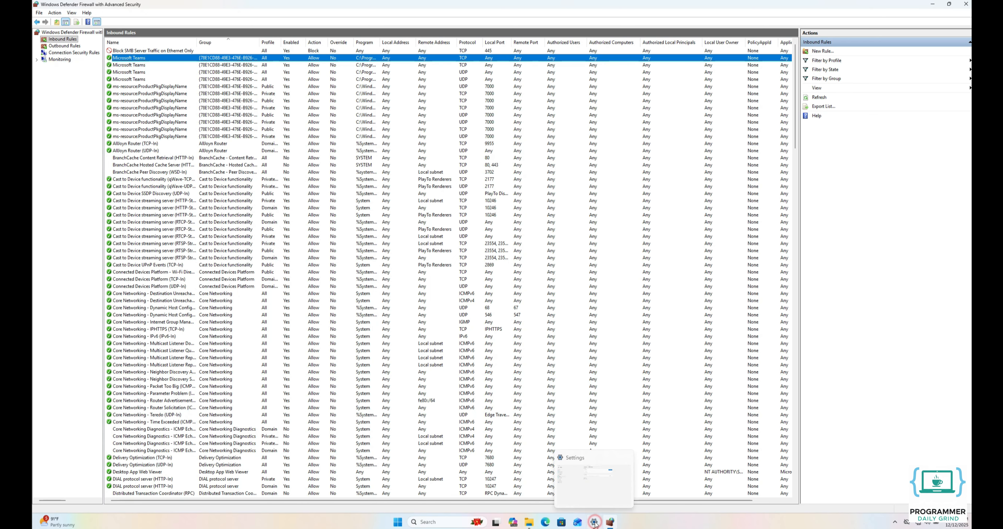
left_click(77, 107)
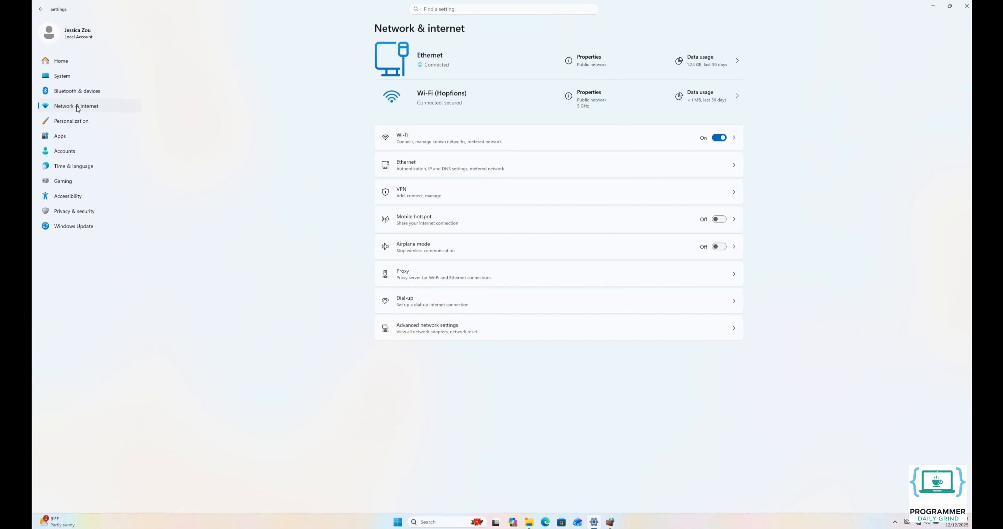
left_click(429, 142)
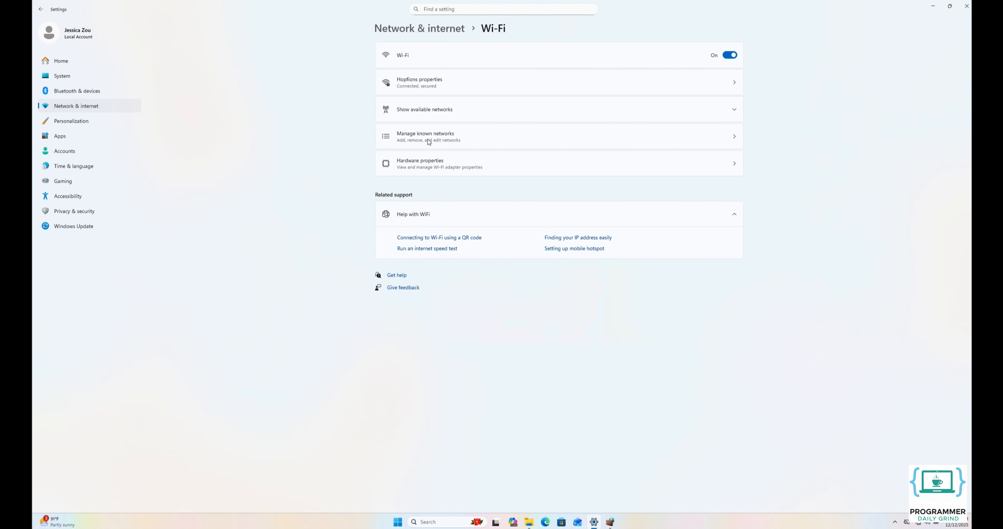
left_click(432, 90)
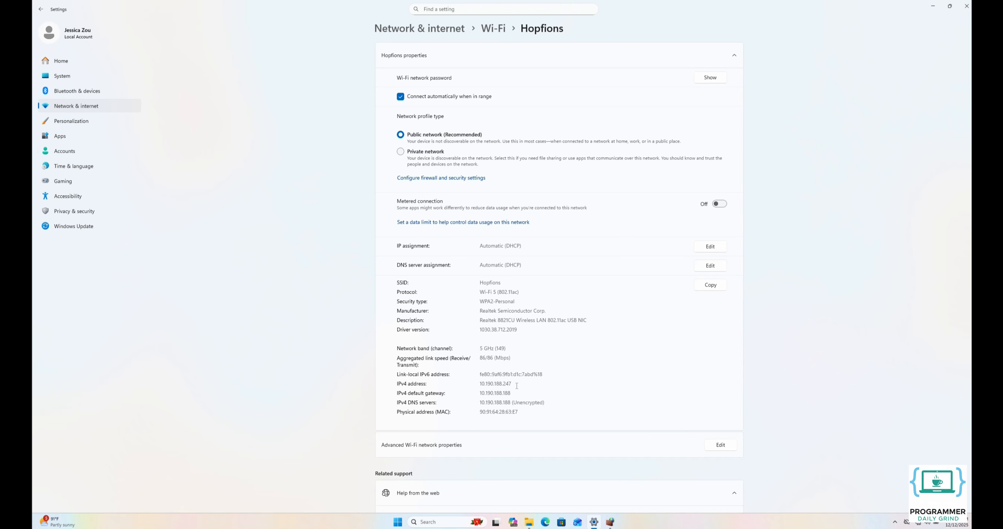
left_click(436, 29)
left_click(424, 165)
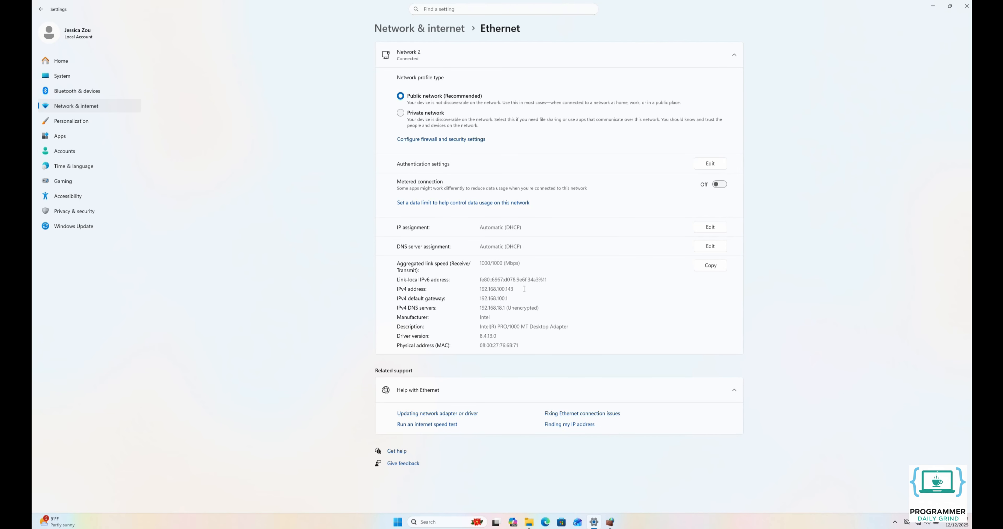
left_click(74, 62)
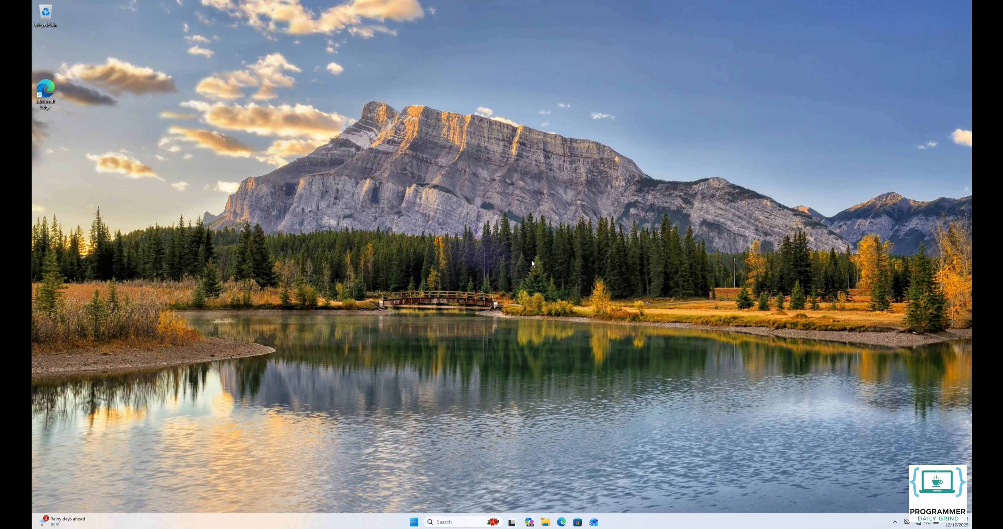
- Open File Explorer and go to the network address \\10.190.188.247
left_click(545, 522)
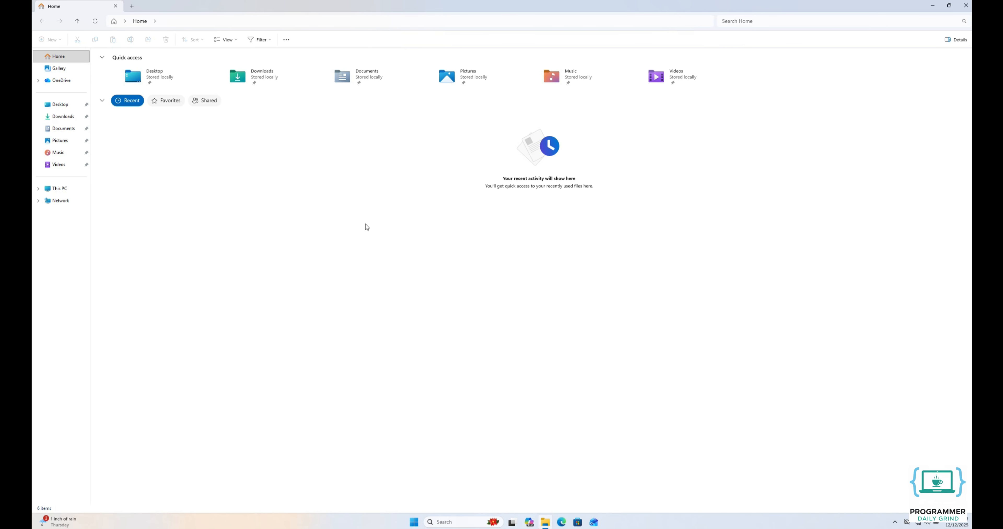
left_click(258, 21)
type("\\\\10.190.188.247")
key("Return")
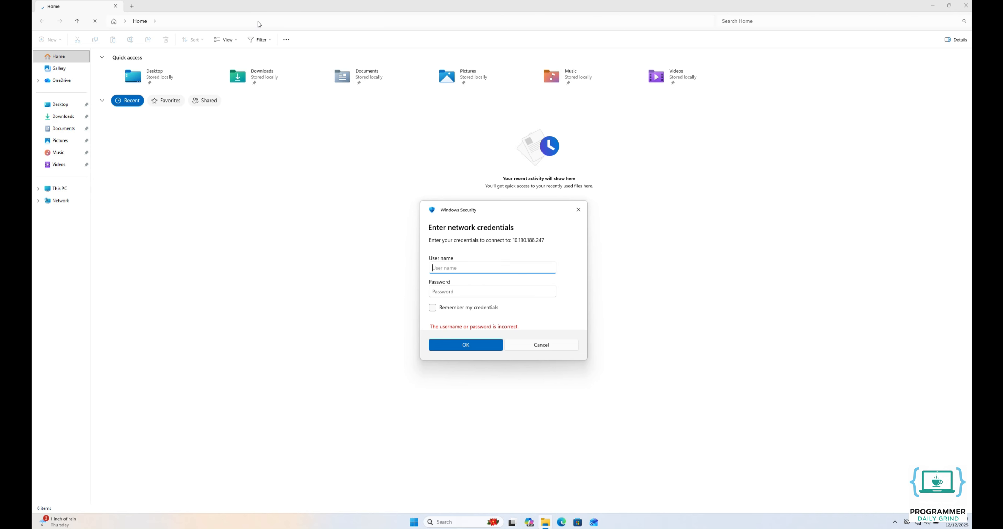
- Sign in to the network share with the local user's name and password
type("jenny")
left_click(472, 292)
type("*********")
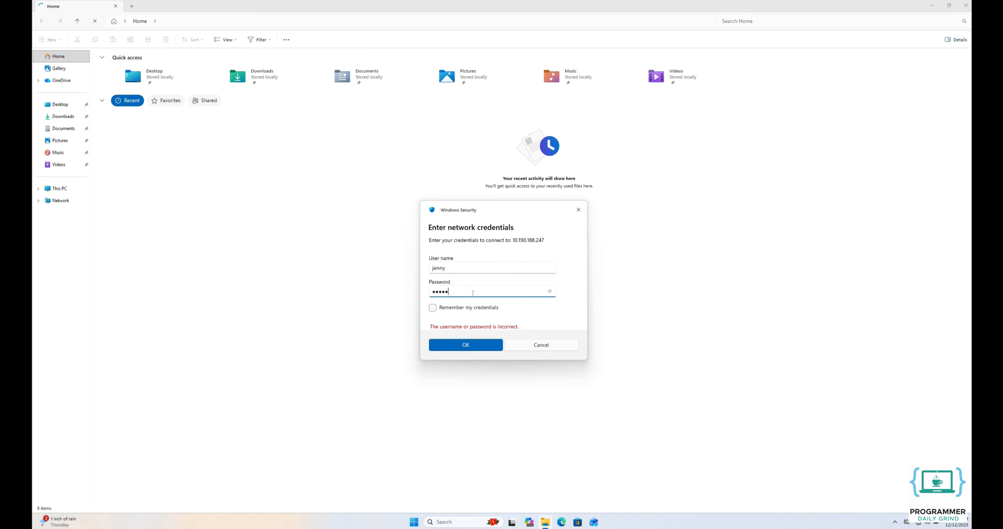
left_click(458, 345)
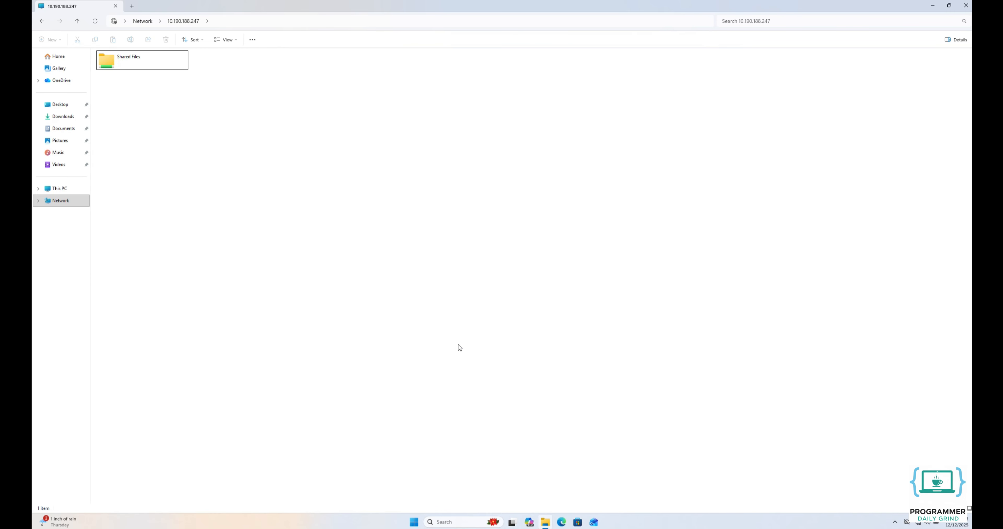
- Open the empty Shared Files folder on 10.190.188.247, then enter the address \\192.168.100.143 in the address bar
left_click(133, 64)
double_click(133, 64)
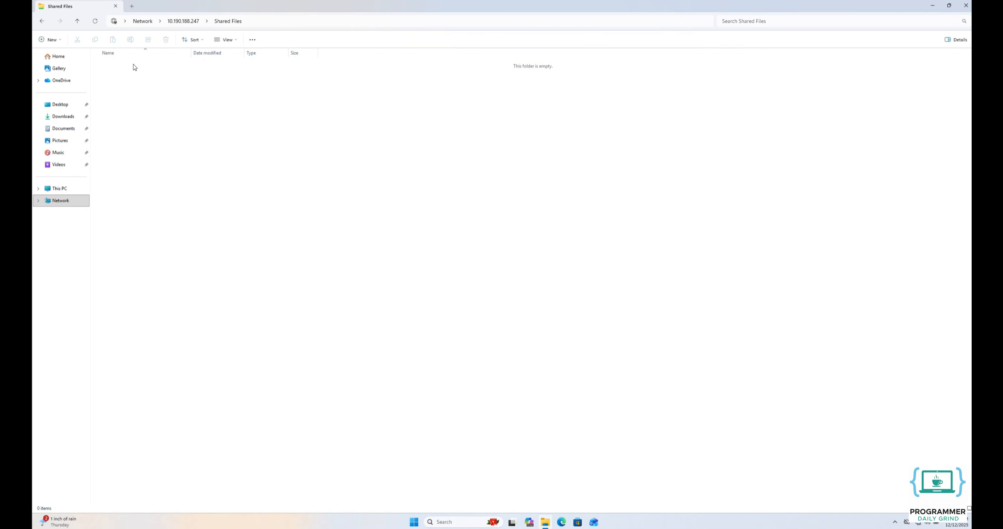
left_click(258, 22)
type("\\192.168.100.14")
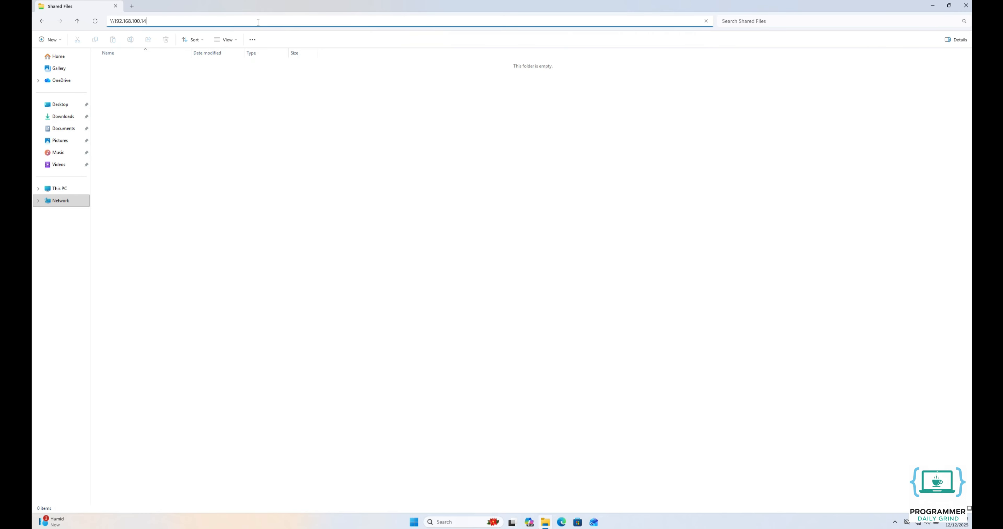